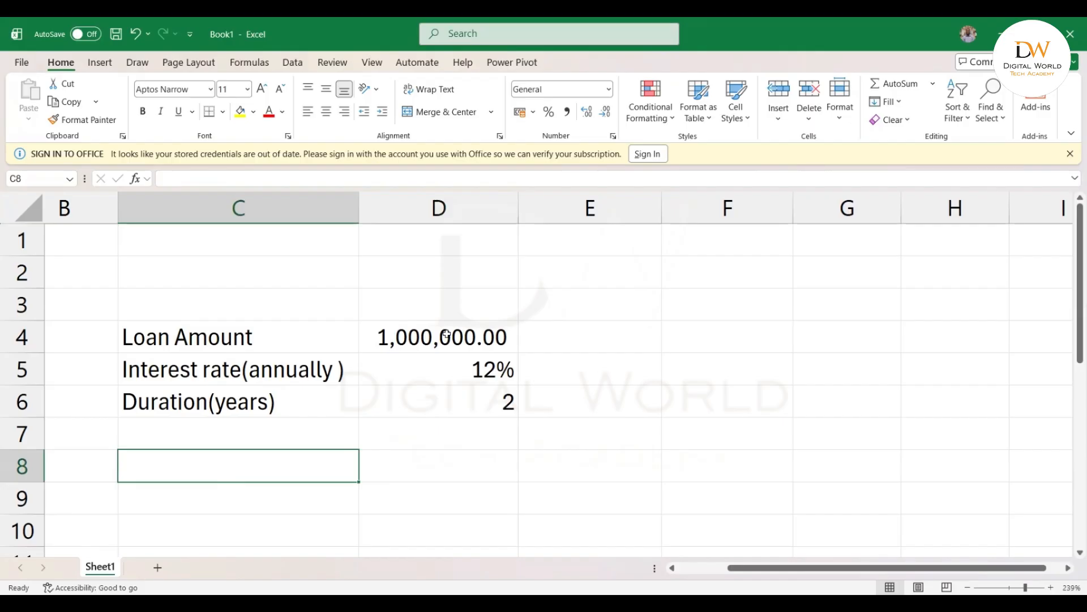
# - Calculate the first loan's monthly payment in C8 with the formula =PMT(12%/12,24,1000000)
pyautogui.write('=PMT')
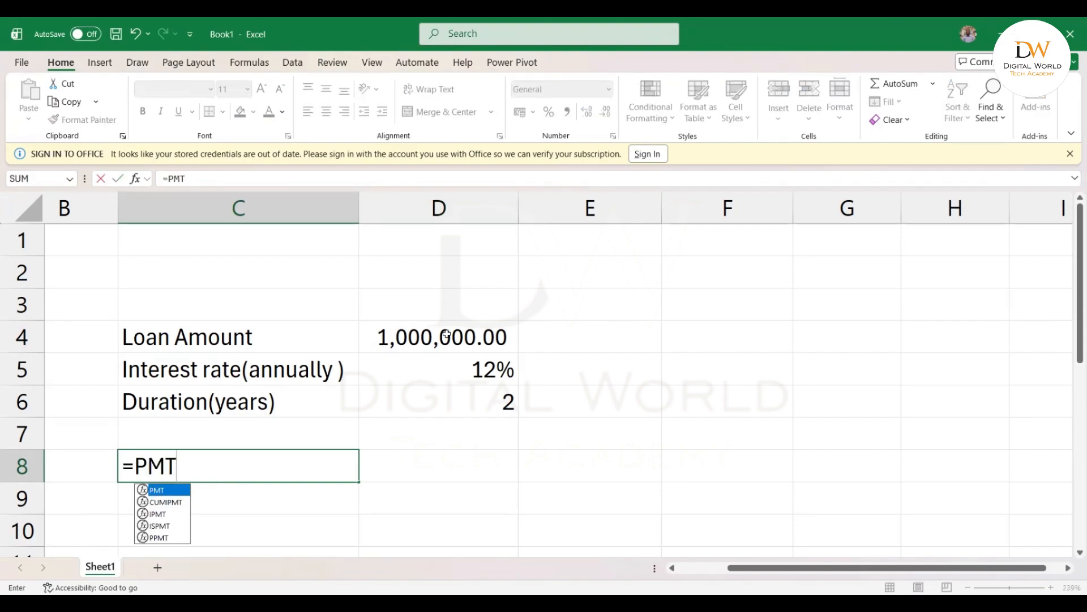
pyautogui.write('(')
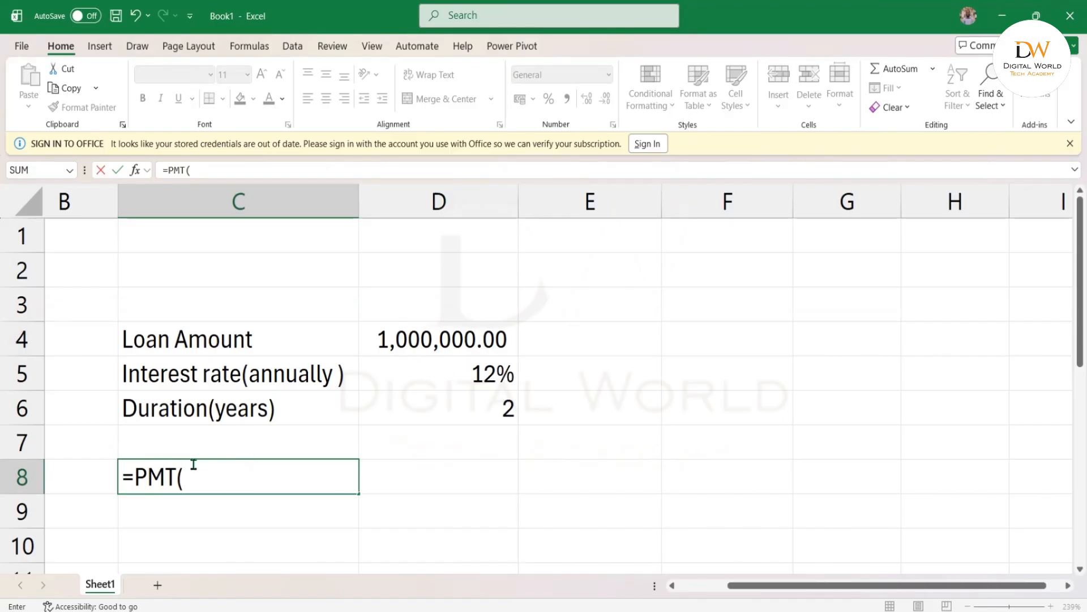
pyautogui.write('12%')
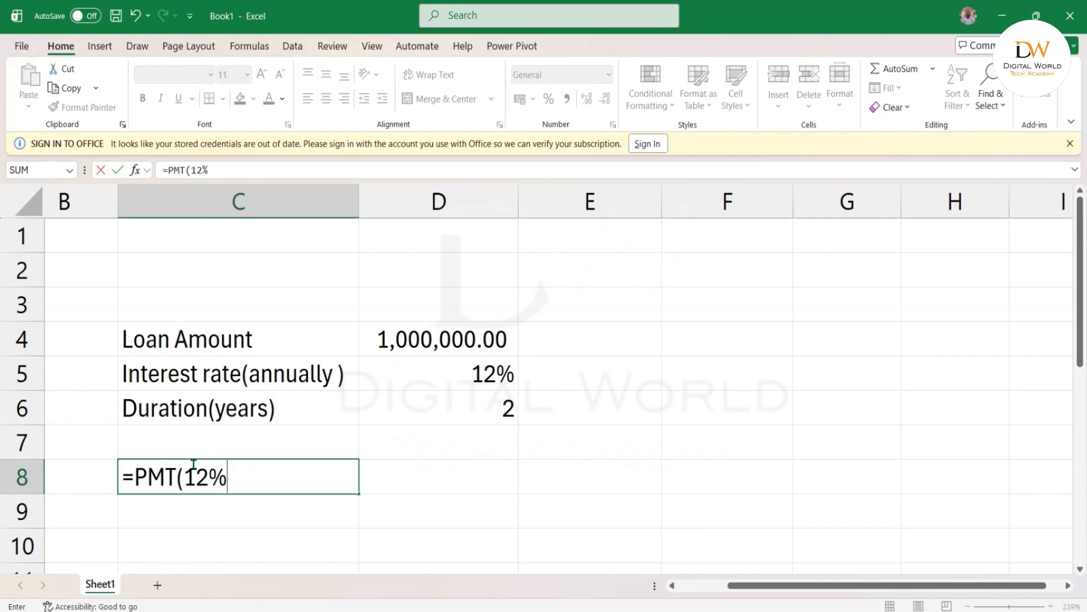
pyautogui.write('/12,')
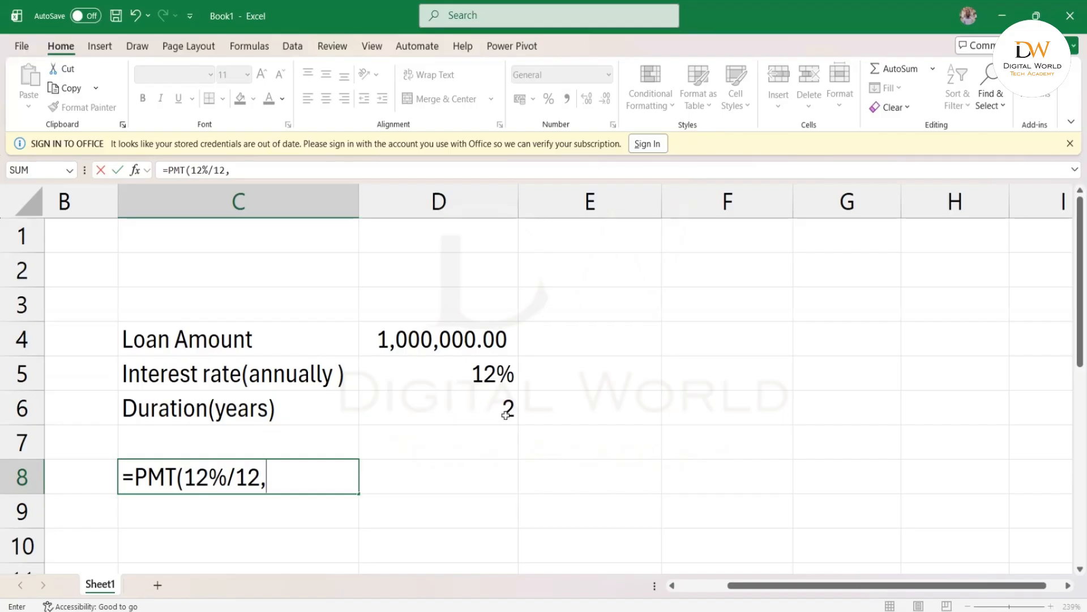
pyautogui.write('24,')
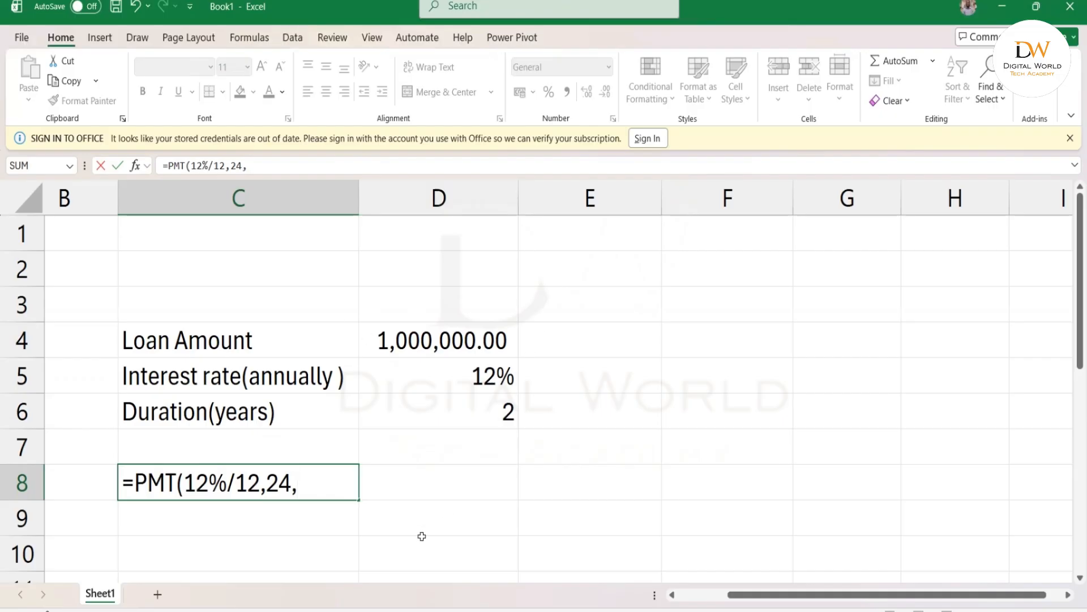
pyautogui.write('100000')
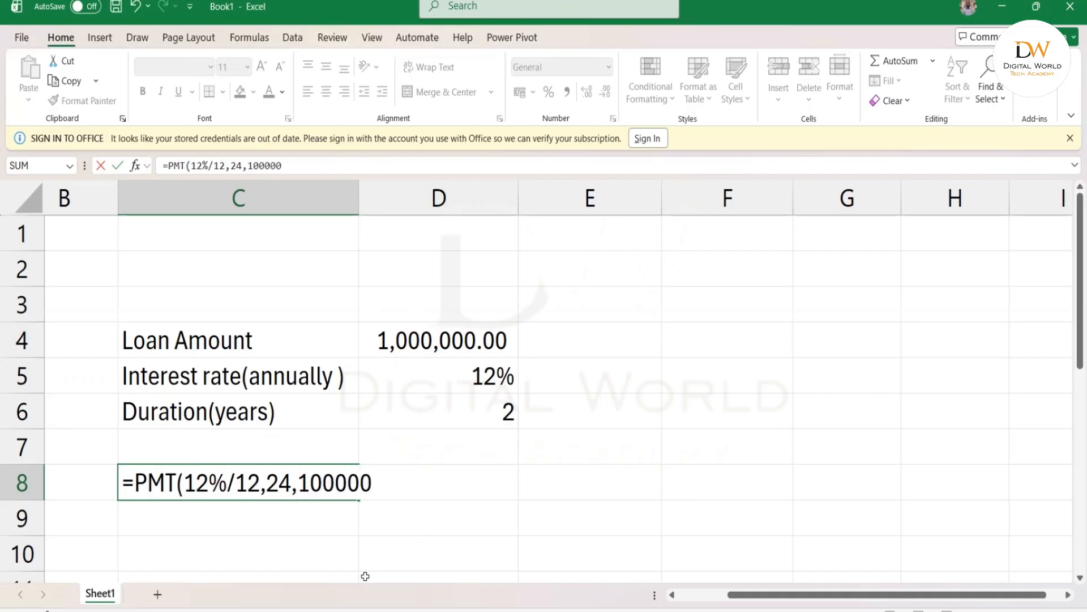
pyautogui.write('0)')
pyautogui.press('Return')
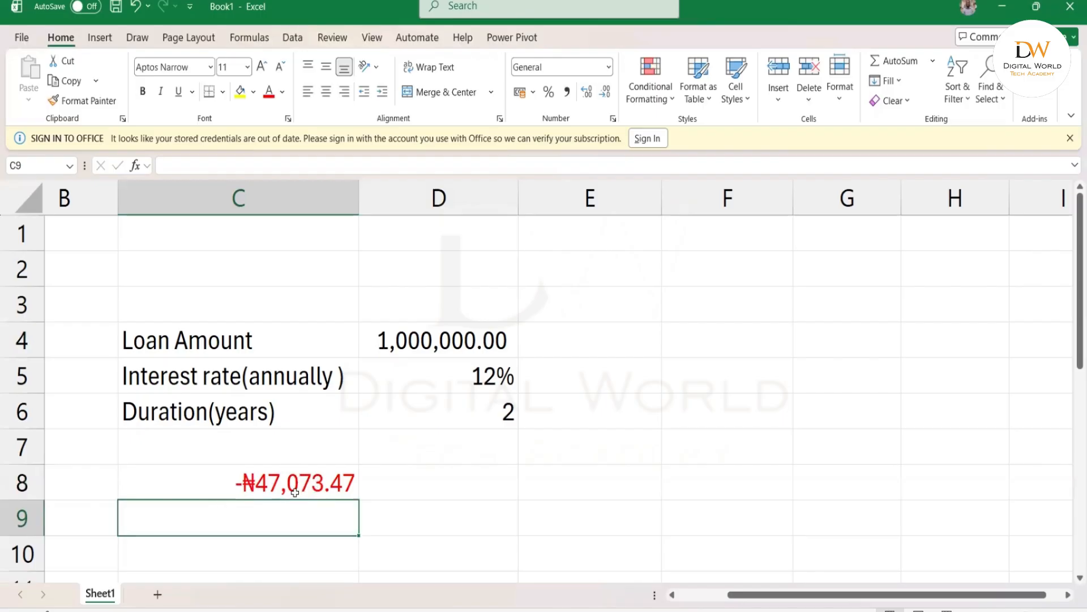
# - Make the loan amount negative in the C8 payment formula so it reads =PMT(12%/12,24,-1000000)
pyautogui.click(257, 486)
pyautogui.doubleClick(257, 485)
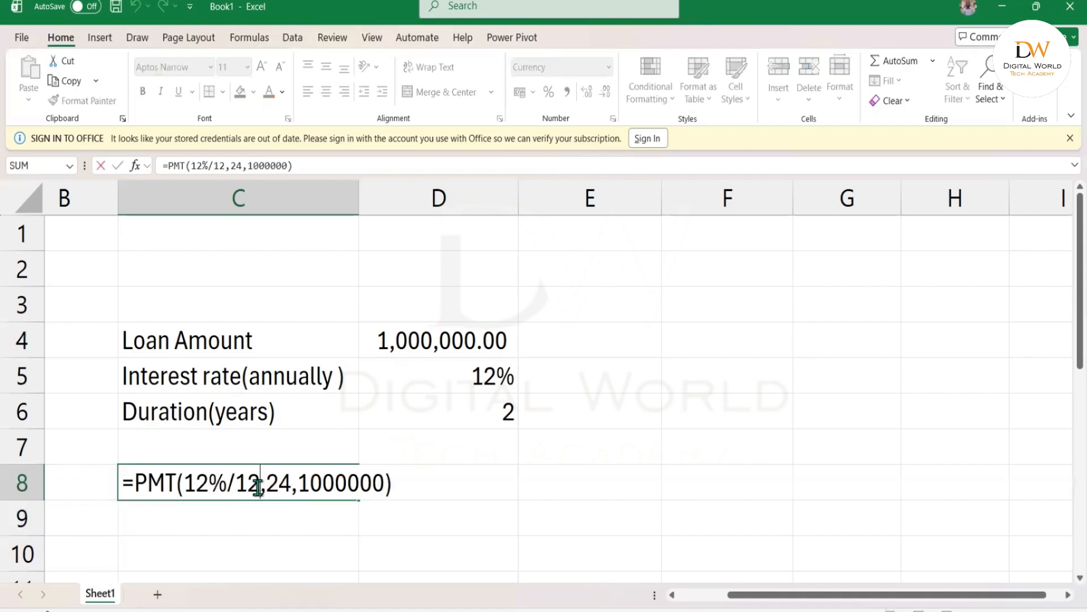
pyautogui.click(303, 485)
pyautogui.write('-')
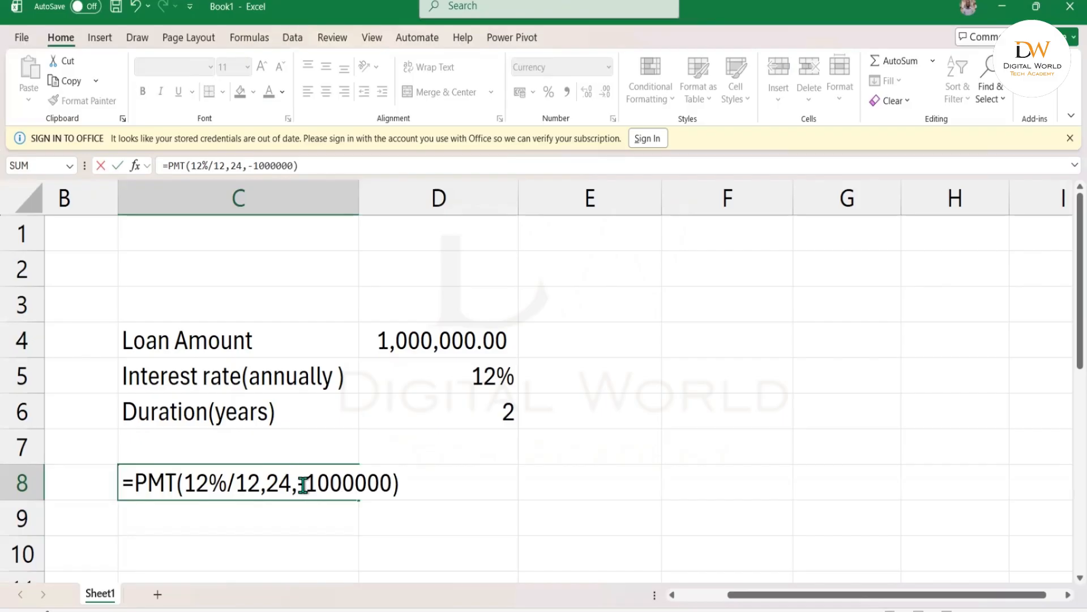
pyautogui.press('Return')
pyautogui.click(223, 472)
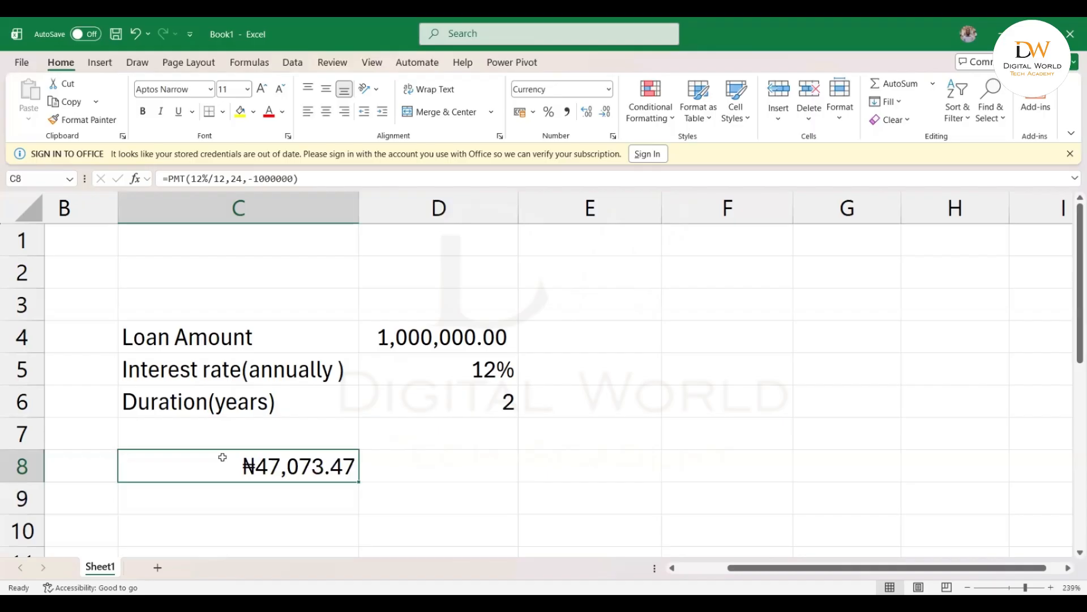
# - Calculate the second loan's monthly interest rate in F15 with the formula =10%/12
pyautogui.scroll(-3, 222, 457)
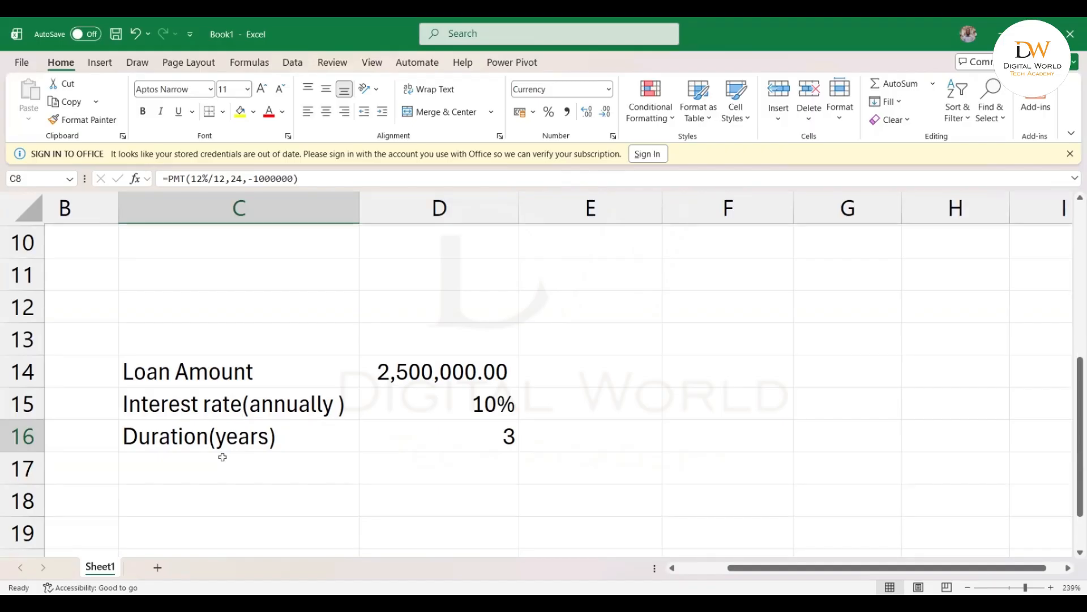
pyautogui.click(690, 414)
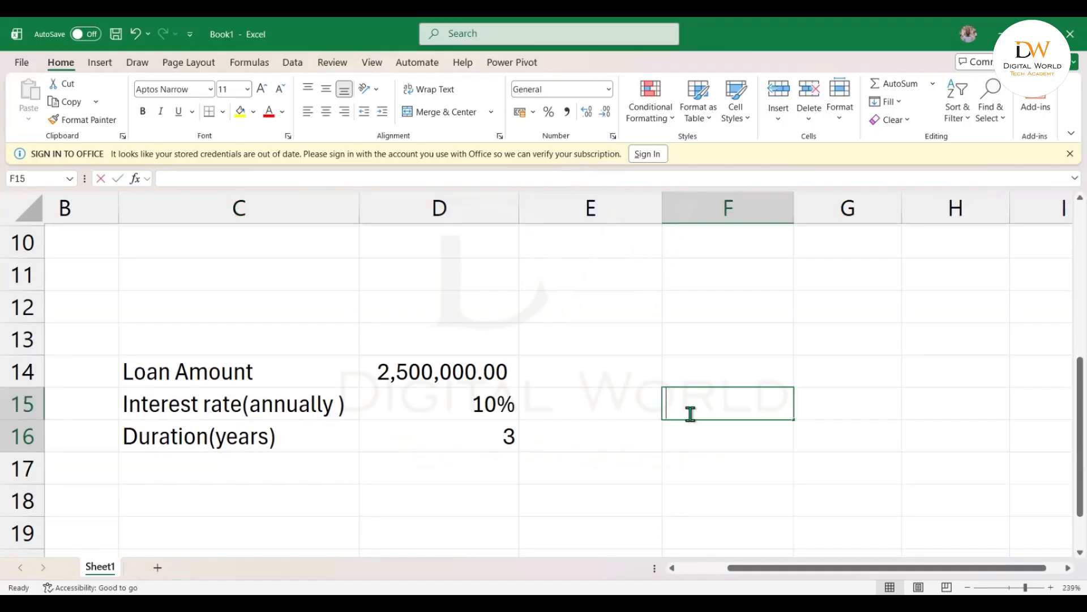
pyautogui.write('10%/12')
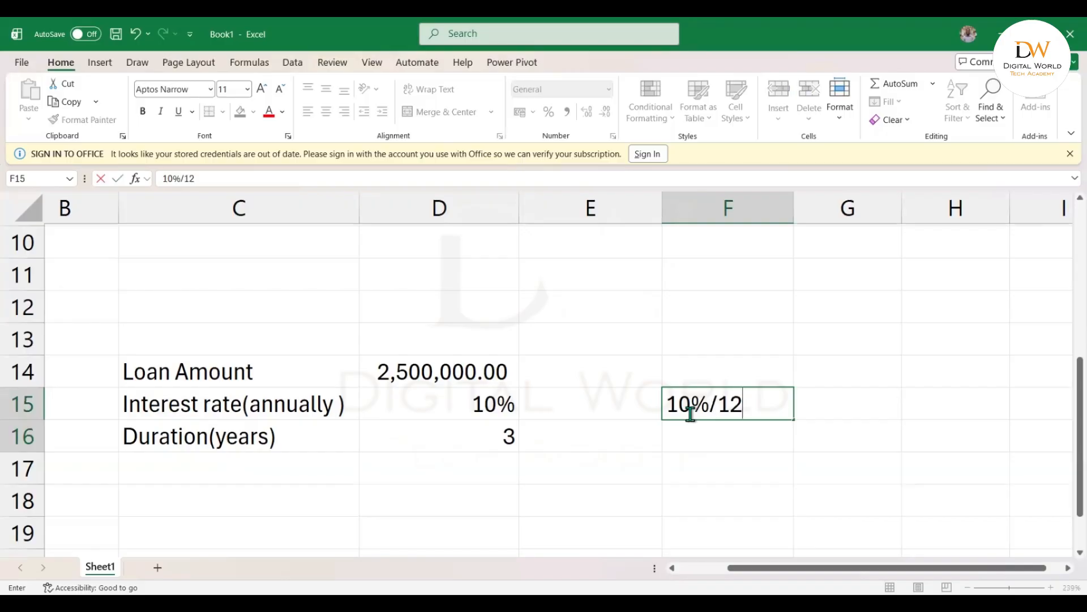
pyautogui.press('Return')
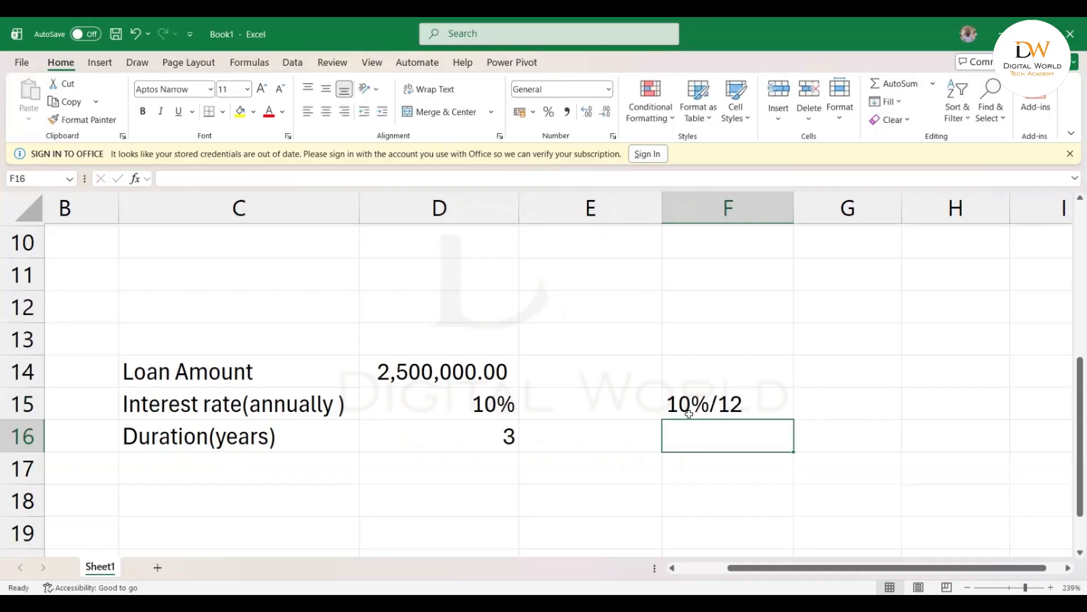
pyautogui.click(672, 401)
pyautogui.doubleClick(672, 401)
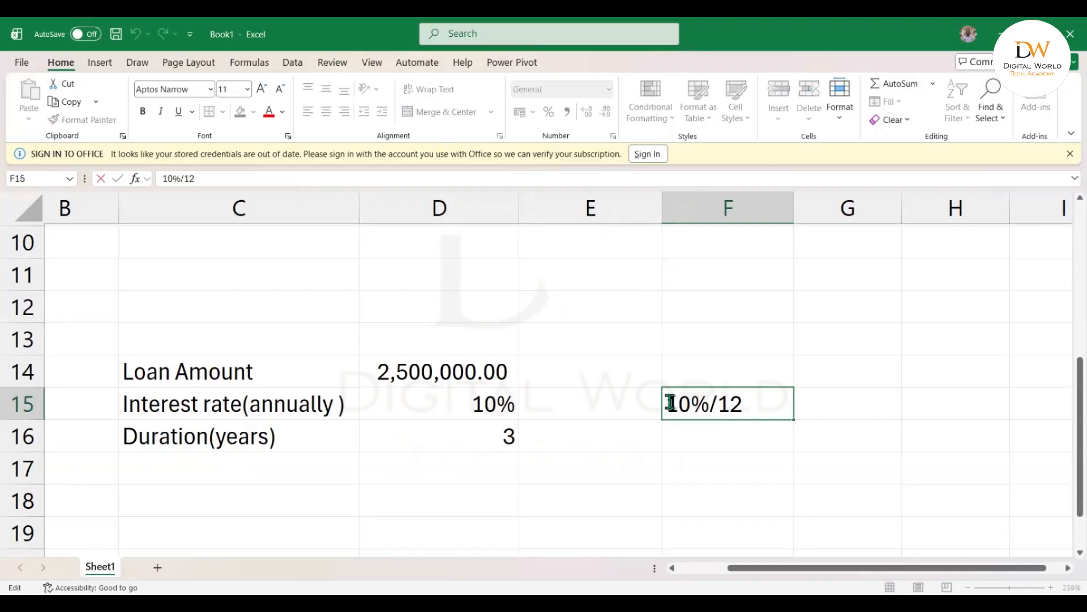
pyautogui.write('=')
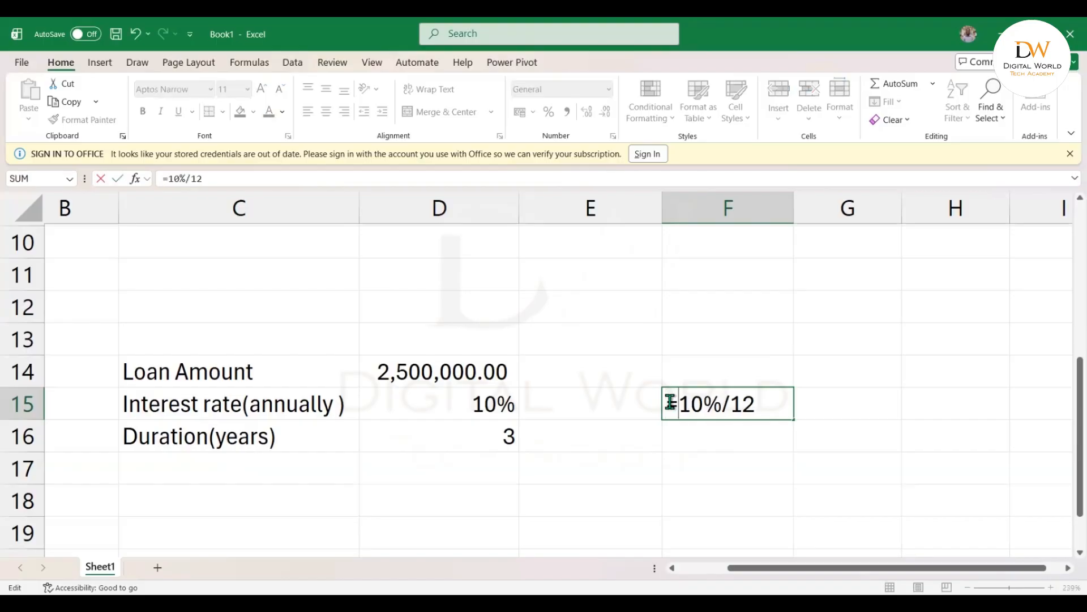
pyautogui.hotkey('shift', 'Return')
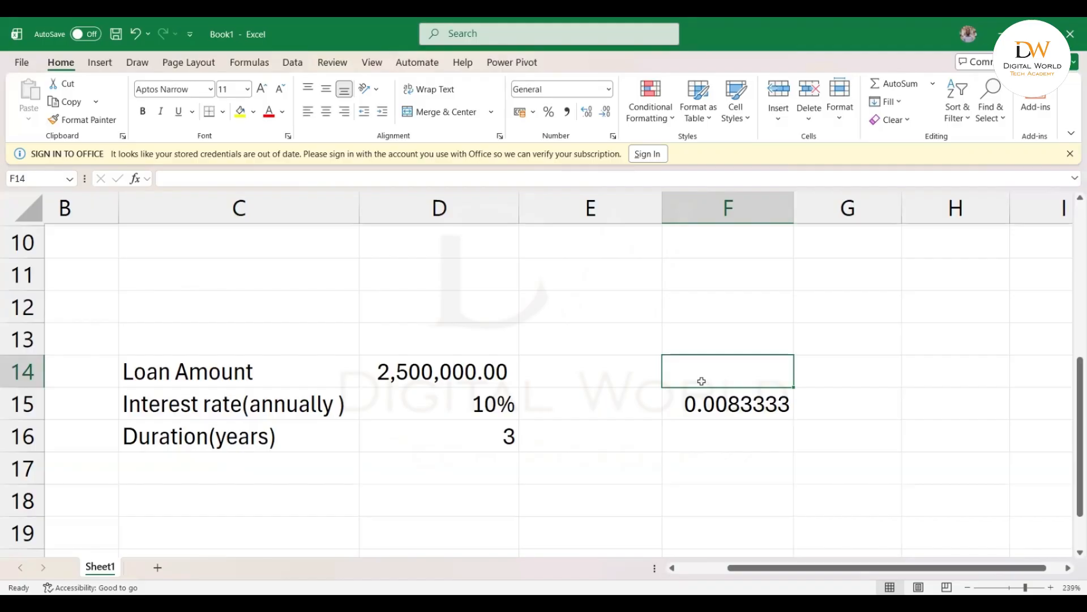
# - Clear the trial interest rate calculation from F15
pyautogui.moveTo(693, 387); pyautogui.dragTo(692, 362)
pyautogui.press('Down')
pyautogui.press('Delete')
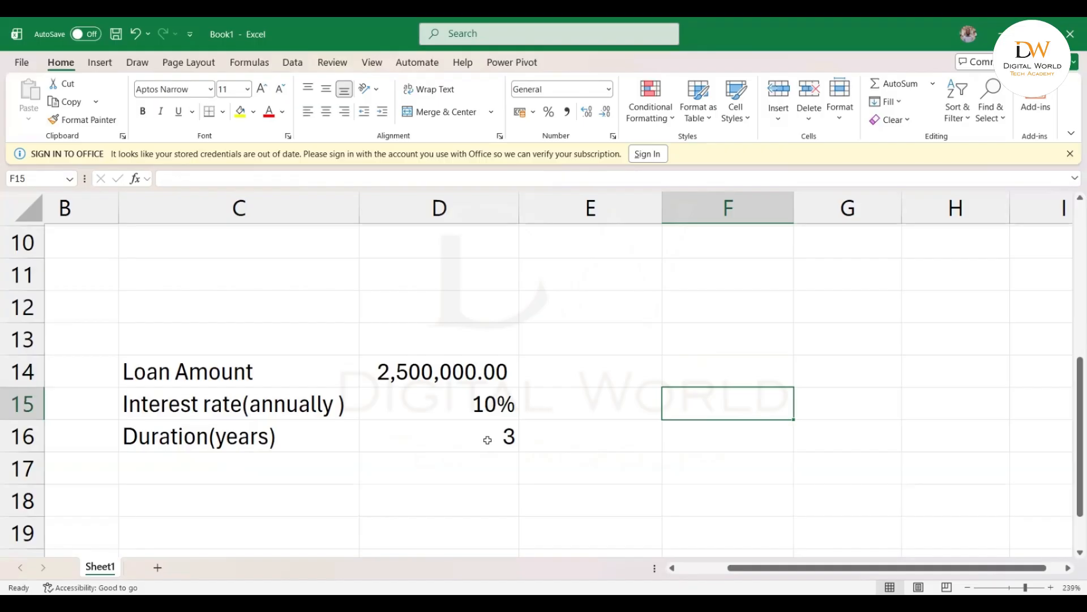
# - Begin a PMT formula in C18 for the second loan, using D15/12 as the rate and 36 as the number of periods
pyautogui.click(215, 503)
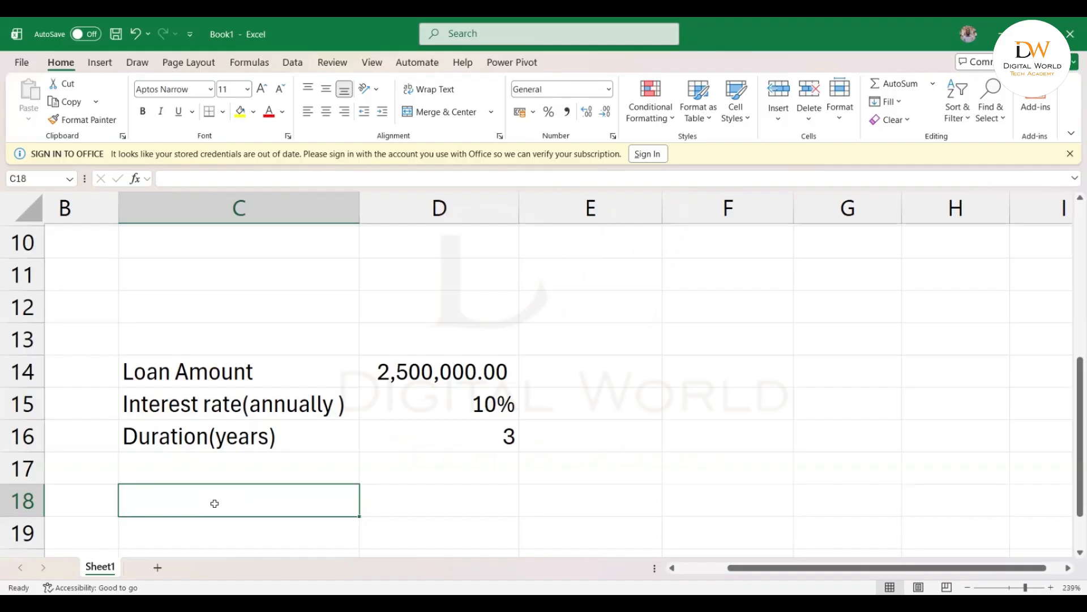
pyautogui.write('=')
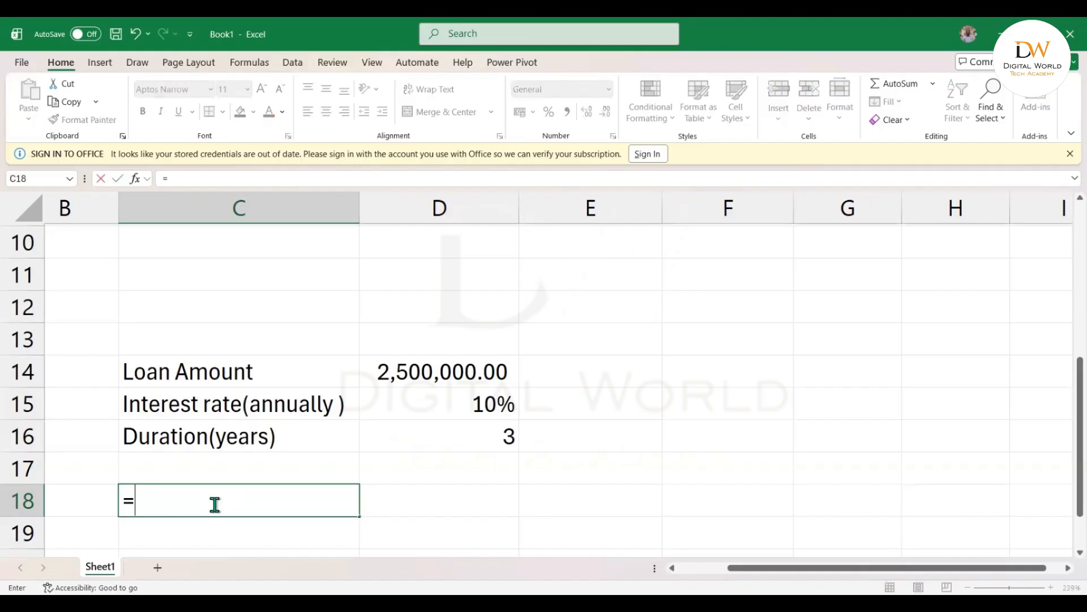
pyautogui.write('PMT')
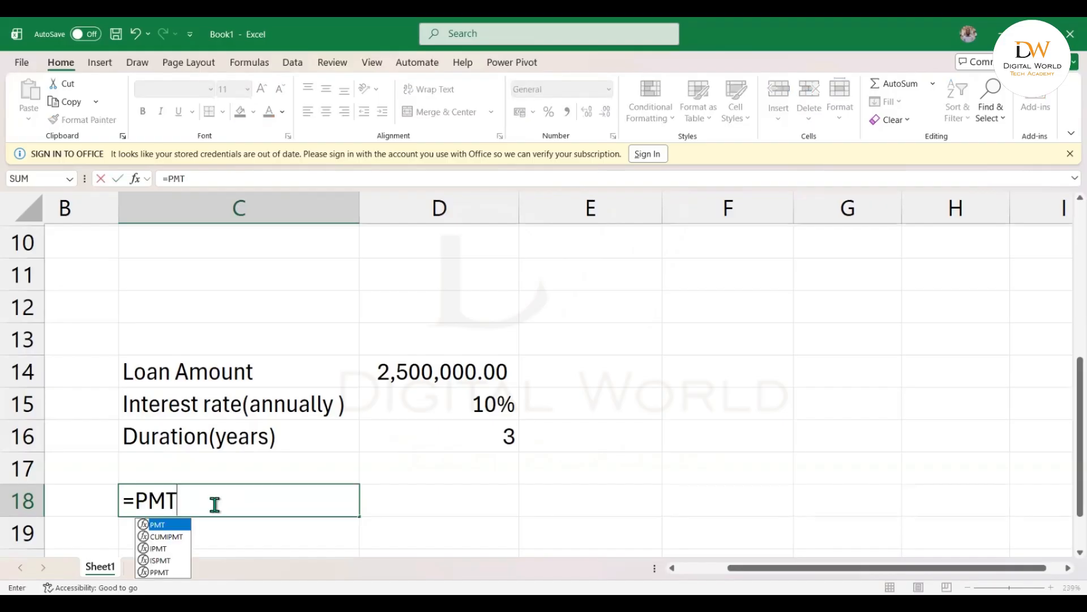
pyautogui.write('(')
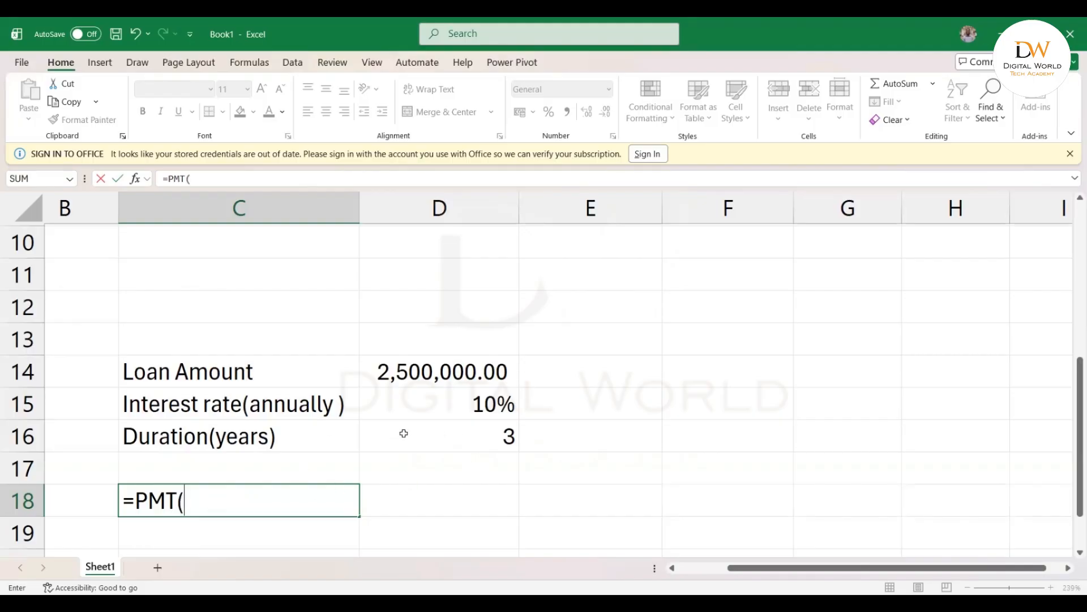
pyautogui.write('10&')
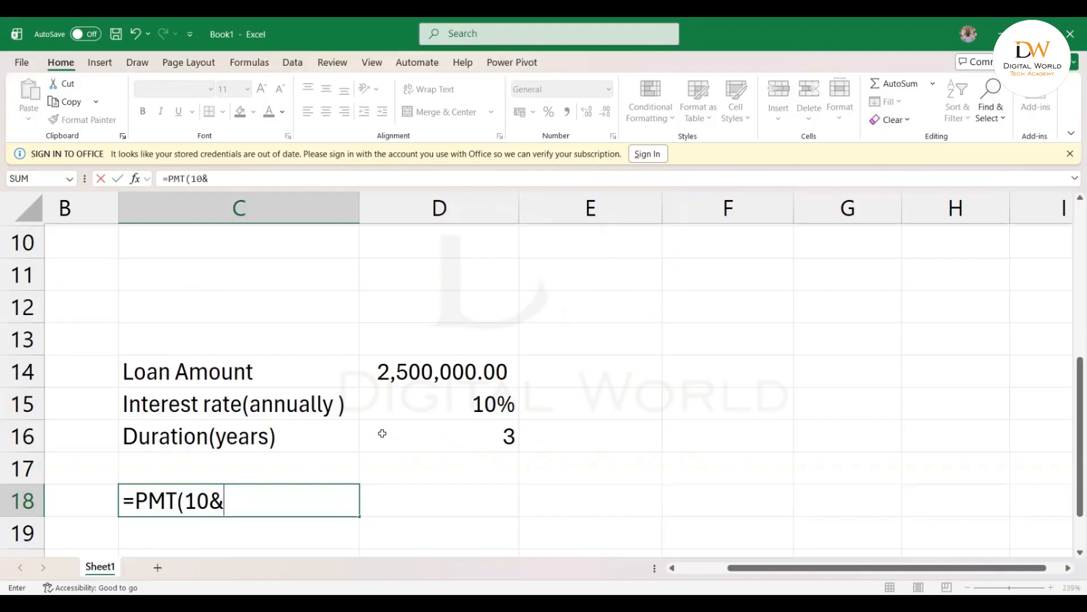
pyautogui.press('BackSpace')
pyautogui.press('BackSpace')
pyautogui.press('BackSpace')
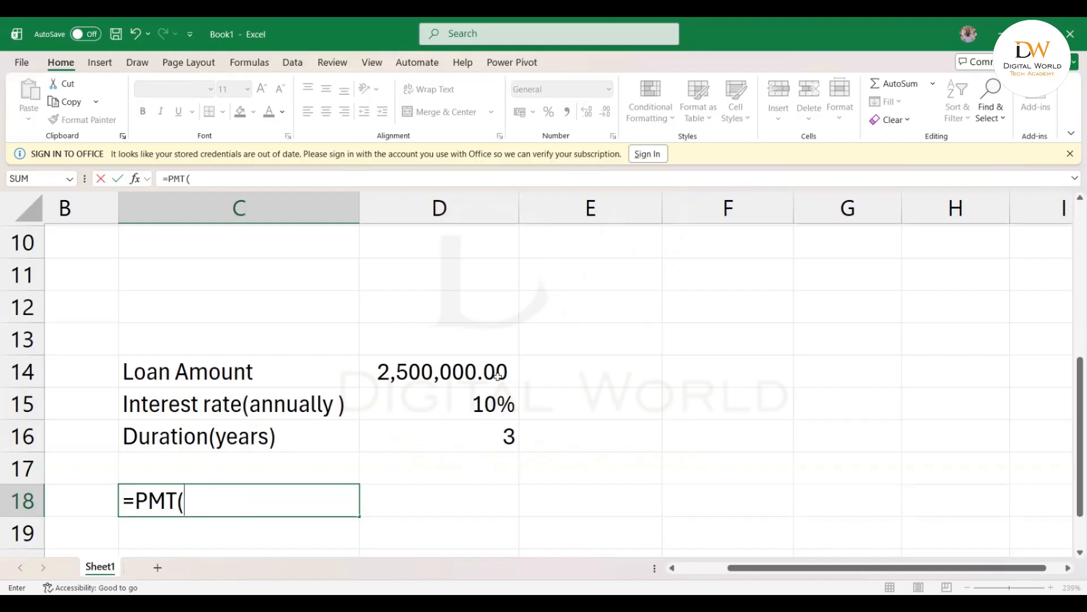
pyautogui.click(473, 411)
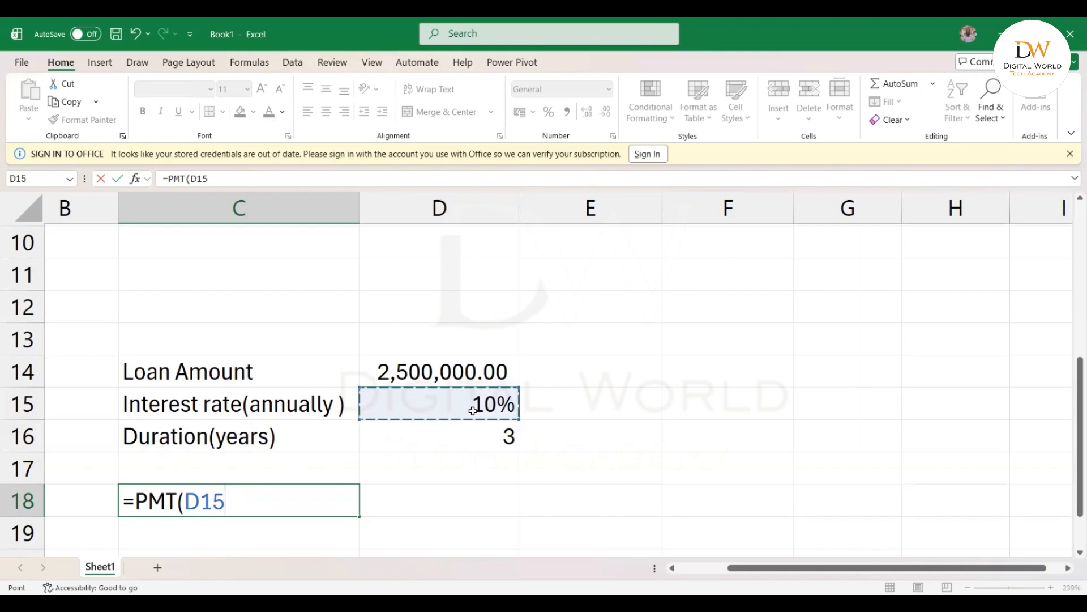
pyautogui.write('/')
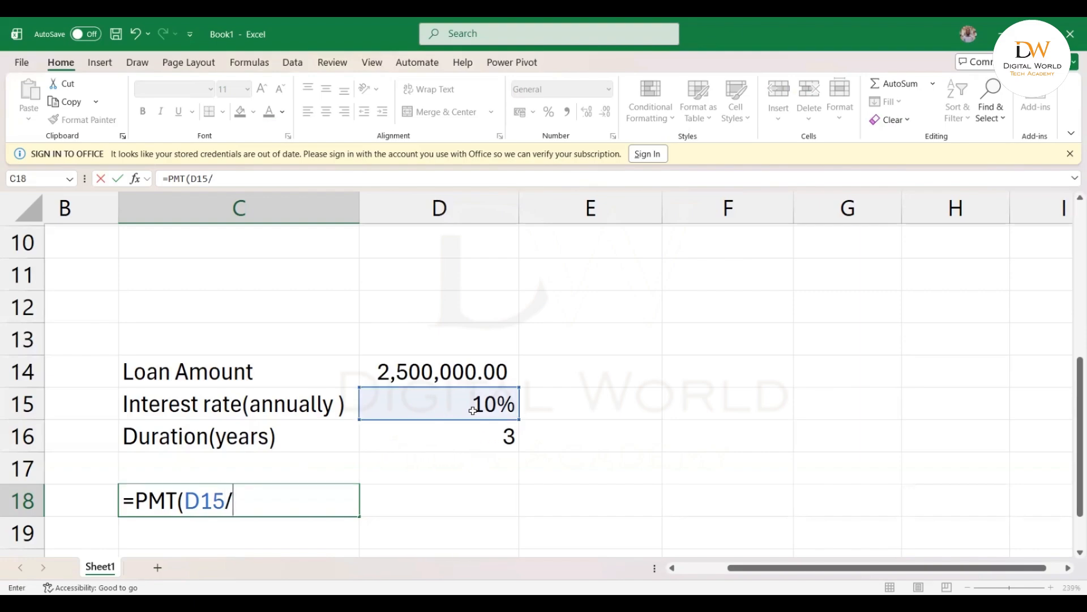
pyautogui.write('12,')
pyautogui.write('36')
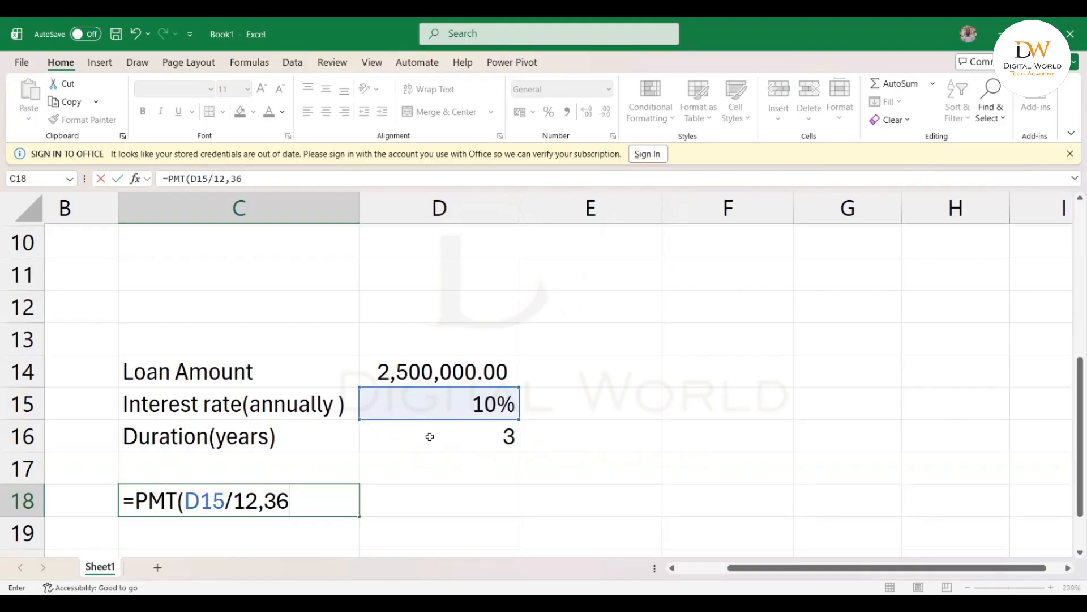
# - Complete the C18 payment formula with the negated loan amount from D14, giving =PMT(D15/12,36,-D14)
pyautogui.write(',')
pyautogui.click(417, 369)
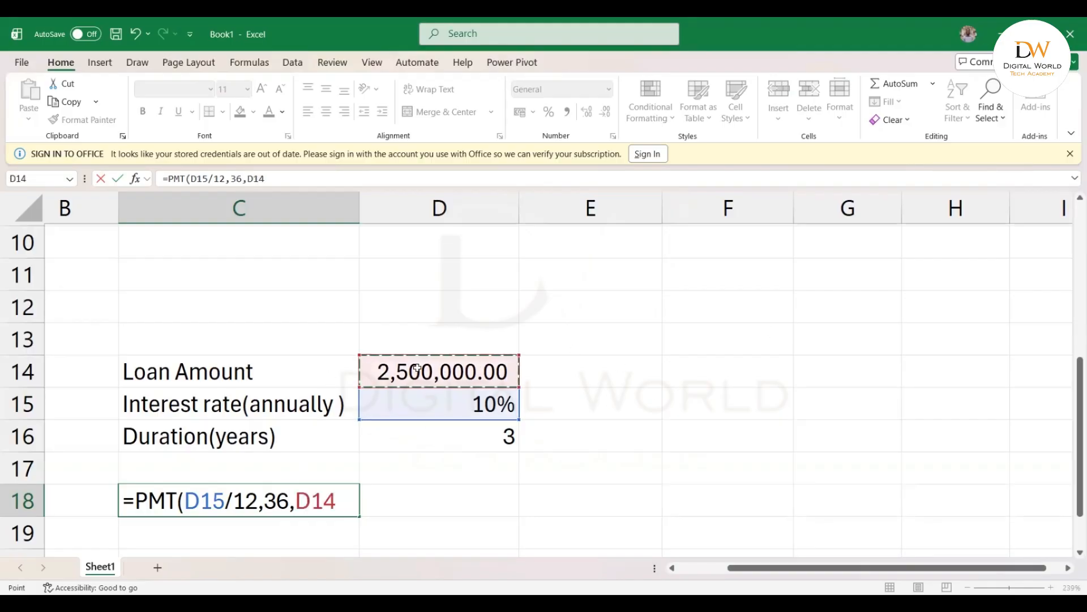
pyautogui.write(')')
pyautogui.click(296, 498)
pyautogui.write('-')
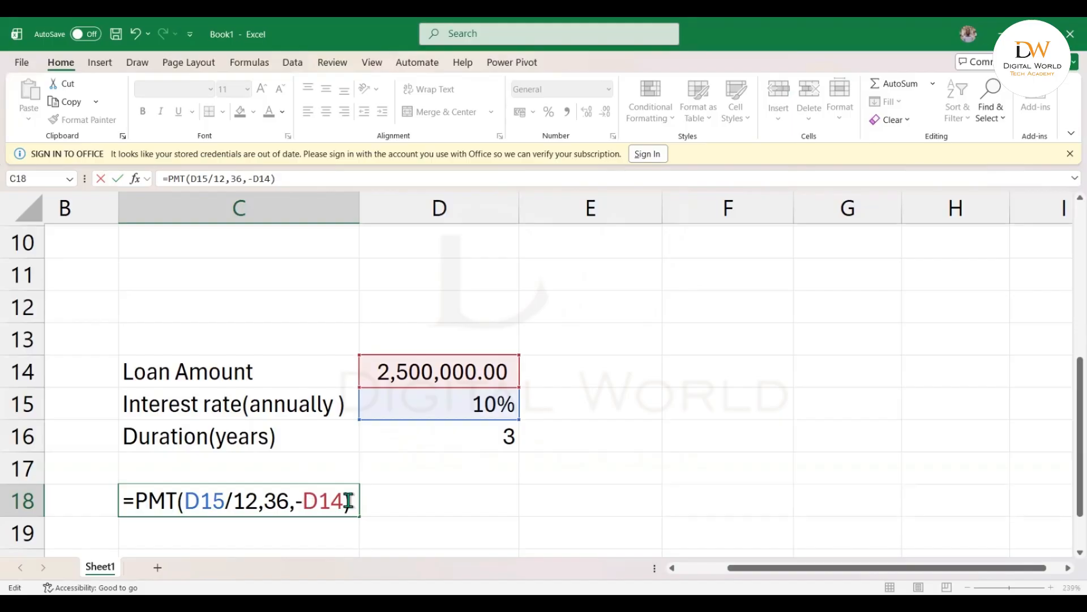
pyautogui.press('Return')
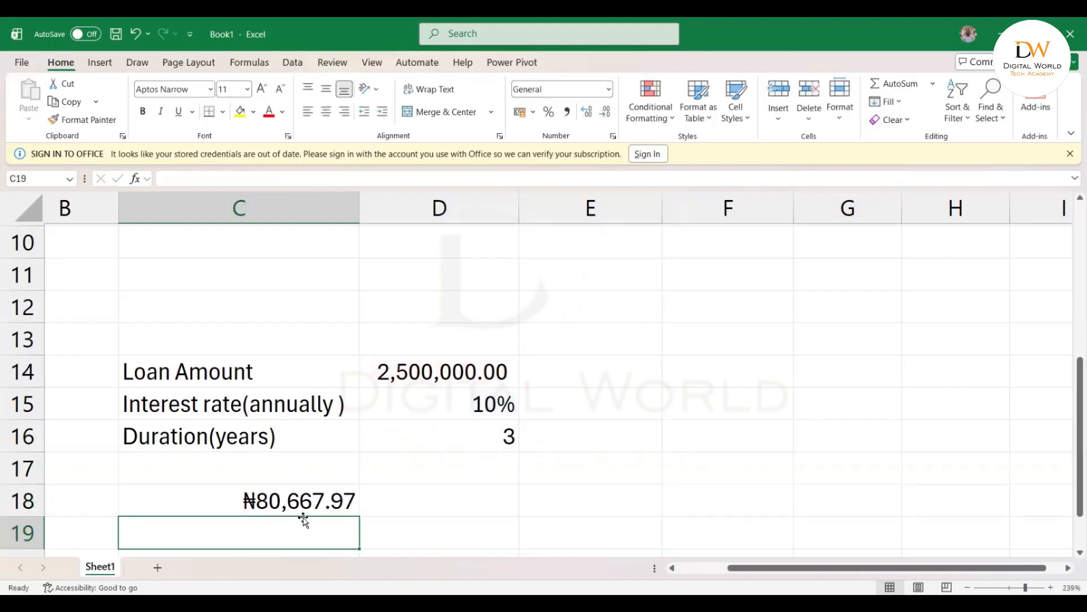